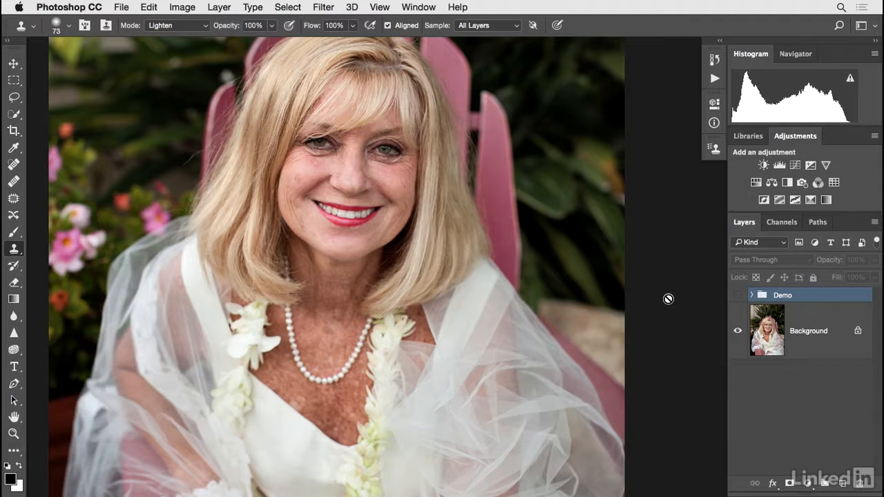
# Duplicate the Background layer and name the copy Wrinkles.
pyautogui.moveTo(778, 341); pyautogui.dragTo(842, 485)
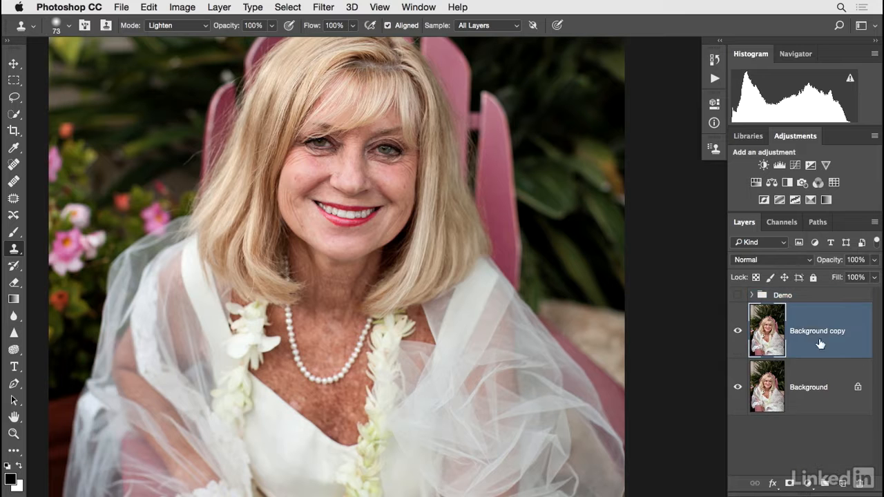
pyautogui.doubleClick(813, 331)
pyautogui.write('Wrinkles')
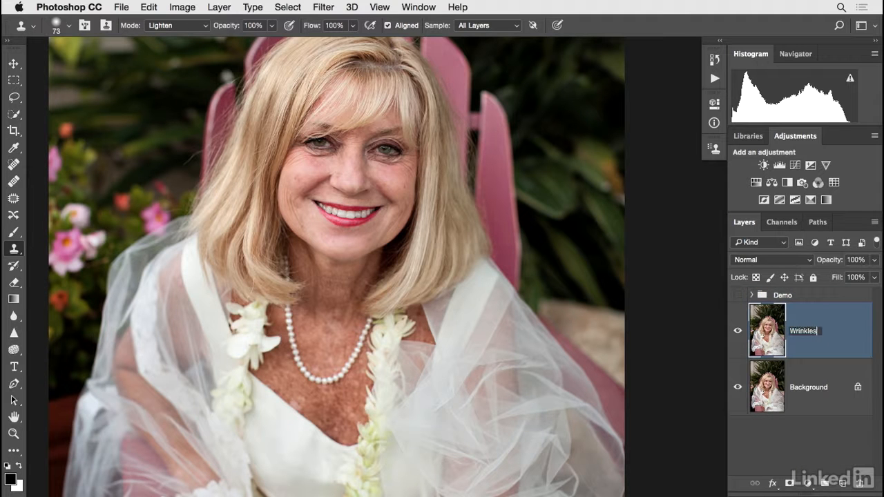
pyautogui.press('Return')
# Lower the Clone Stamp opacity to 17% with the woman's face in view.
pyautogui.keyDown('super'); pyautogui.click(494, 270); pyautogui.keyUp('super')
pyautogui.moveTo(395, 208); pyautogui.dragTo(527, 300)
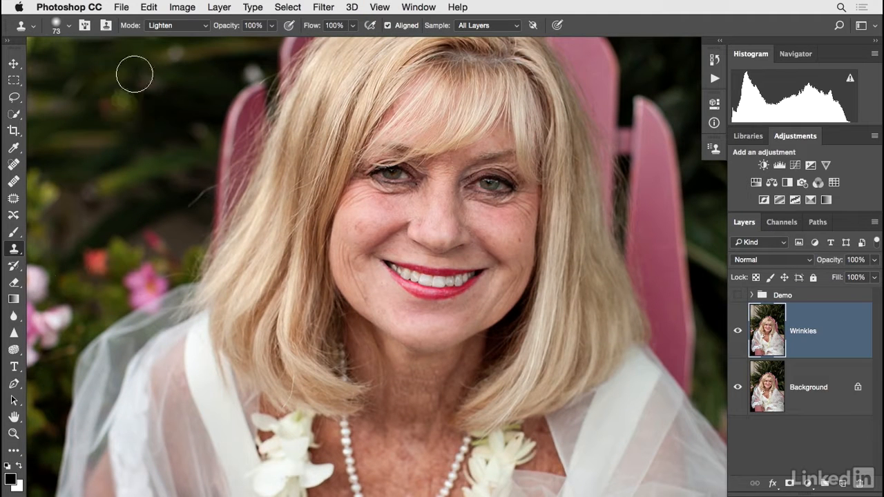
pyautogui.click(274, 26)
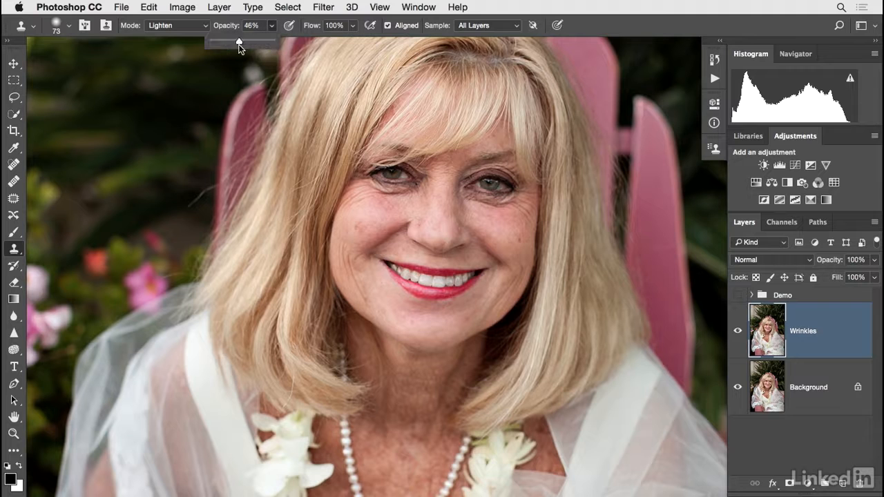
pyautogui.moveTo(230, 44); pyautogui.dragTo(227, 45)
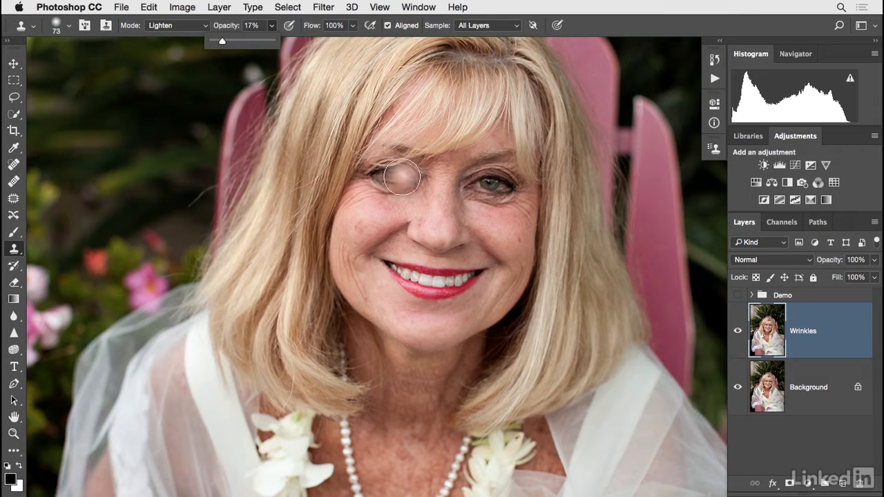
# Reduce the Clone Stamp brush size to 6 for working on the fine lines around the eyes.
pyautogui.press('[')
pyautogui.press('[')
pyautogui.press('[')
pyautogui.press('[')
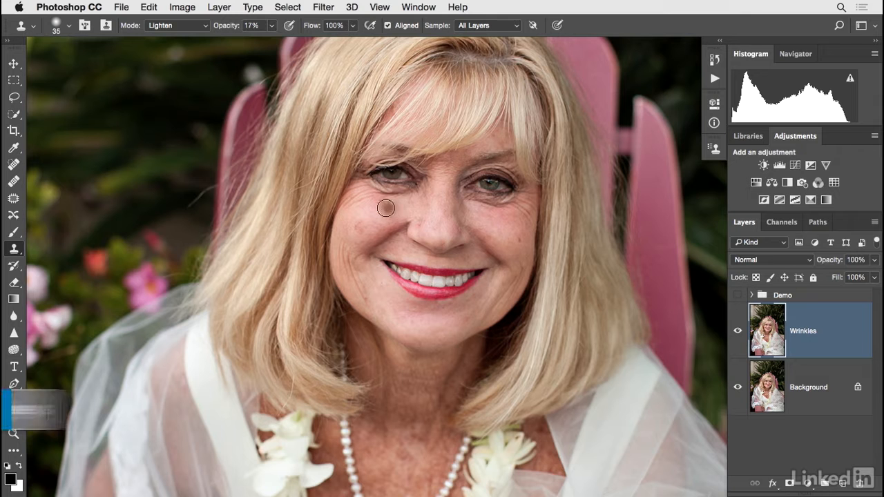
pyautogui.press('super+plus')
pyautogui.moveTo(391, 156); pyautogui.dragTo(395, 244)
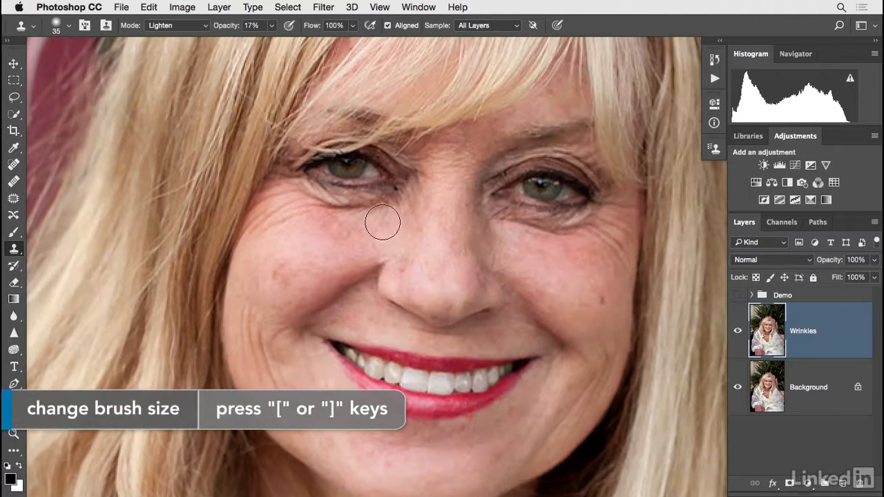
pyautogui.press('[')
pyautogui.press('[')
pyautogui.press('[')
pyautogui.press('[')
pyautogui.press('[')
pyautogui.press('[')
pyautogui.press('[')
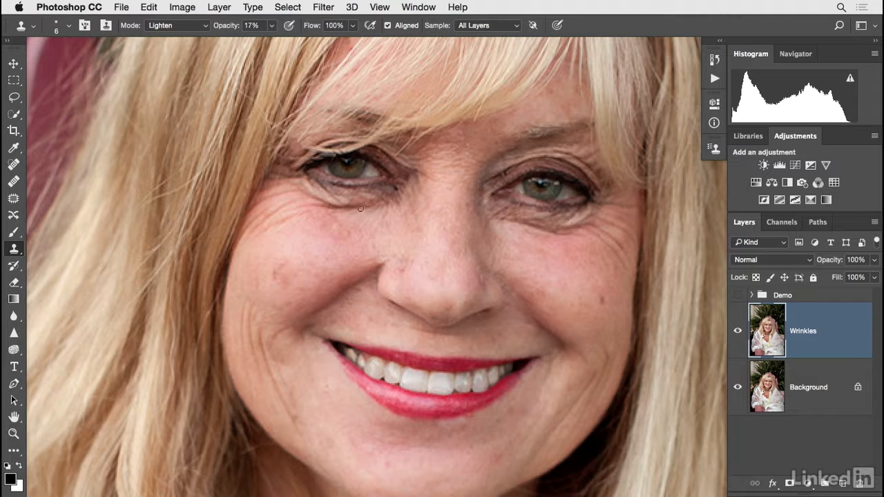
# Clone lighter skin over the dark lines beneath both eyes, sampling from the cheek just below them.
pyautogui.moveTo(366, 208)
pyautogui.mouseDown()
pyautogui.moveTo(313, 198)
pyautogui.moveTo(323, 203)
pyautogui.moveTo(309, 206)
pyautogui.moveTo(377, 205)
pyautogui.moveTo(318, 207)
pyautogui.moveTo(330, 207)
pyautogui.moveTo(319, 195)
pyautogui.moveTo(314, 214)
pyautogui.moveTo(263, 233)
pyautogui.moveTo(299, 217)
pyautogui.moveTo(273, 210)
pyautogui.moveTo(288, 210)
pyautogui.moveTo(258, 224)
pyautogui.moveTo(295, 193)
pyautogui.moveTo(251, 205)
pyautogui.moveTo(355, 203)
pyautogui.moveTo(317, 183)
pyautogui.moveTo(345, 208)
pyautogui.moveTo(394, 188)
pyautogui.mouseUp()
pyautogui.keyDown('alt'); pyautogui.click(509, 231); pyautogui.keyUp('alt')
pyautogui.moveTo(509, 220); pyautogui.dragTo(571, 232)
pyautogui.keyDown('alt'); pyautogui.click(509, 228); pyautogui.keyUp('alt')
pyautogui.keyDown('alt'); pyautogui.click(502, 227); pyautogui.keyUp('alt')
pyautogui.click(510, 217)
pyautogui.keyDown('alt'); pyautogui.click(547, 244); pyautogui.keyUp('alt')
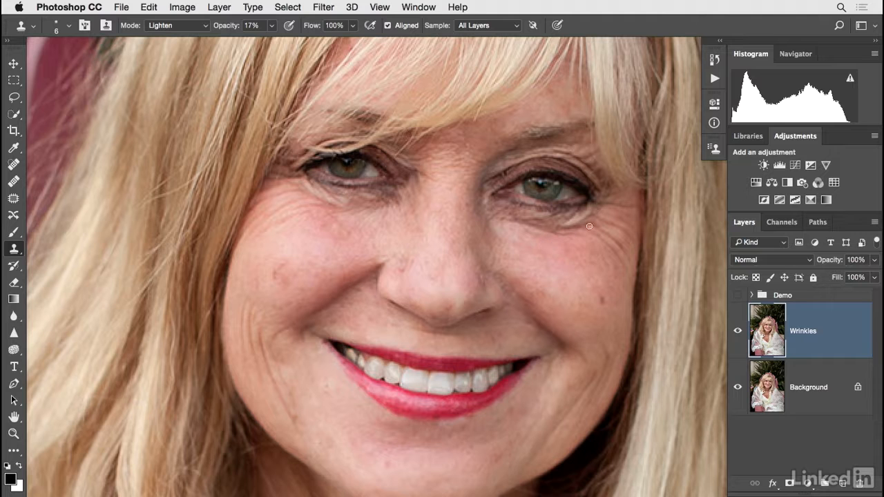
# Clone sampled cheek skin over the wrinkles at the outer corner of the subject's left eye.
pyautogui.keyDown('alt'); pyautogui.click(597, 246); pyautogui.keyUp('alt')
pyautogui.keyDown('alt'); pyautogui.click(588, 252); pyautogui.keyUp('alt')
pyautogui.click(604, 234)
pyautogui.moveTo(609, 238); pyautogui.dragTo(562, 231)
# Clone over the dark spot and the vertical creases on the subject's right cheek and jaw.
pyautogui.moveTo(275, 266); pyautogui.dragTo(288, 267)
pyautogui.keyDown('alt'); pyautogui.click(295, 397); pyautogui.keyUp('alt')
pyautogui.moveTo(293, 409)
pyautogui.mouseDown()
pyautogui.moveTo(263, 333)
pyautogui.moveTo(265, 359)
pyautogui.moveTo(261, 352)
pyautogui.moveTo(264, 327)
pyautogui.moveTo(266, 357)
pyautogui.moveTo(251, 311)
pyautogui.mouseUp()
pyautogui.keyDown('alt'); pyautogui.click(243, 341); pyautogui.keyUp('alt')
pyautogui.moveTo(241, 346)
pyautogui.mouseDown()
pyautogui.moveTo(245, 312)
pyautogui.moveTo(246, 325)
pyautogui.moveTo(255, 303)
pyautogui.moveTo(242, 315)
pyautogui.moveTo(264, 292)
pyautogui.mouseUp()
# Lighten the remaining shadows around the inner corners of both eyes with freshly sampled skin.
pyautogui.keyDown('alt'); pyautogui.click(395, 214); pyautogui.keyUp('alt')
pyautogui.moveTo(391, 200); pyautogui.dragTo(374, 203)
pyautogui.moveTo(410, 178); pyautogui.dragTo(422, 176)
pyautogui.keyDown('alt'); pyautogui.click(509, 225); pyautogui.keyUp('alt')
pyautogui.click(495, 206)
pyautogui.keyDown('alt'); pyautogui.click(503, 231); pyautogui.keyUp('alt')
pyautogui.click(505, 220)
pyautogui.keyDown('alt'); pyautogui.click(527, 232); pyautogui.keyUp('alt')
pyautogui.moveTo(518, 217); pyautogui.dragTo(522, 218)
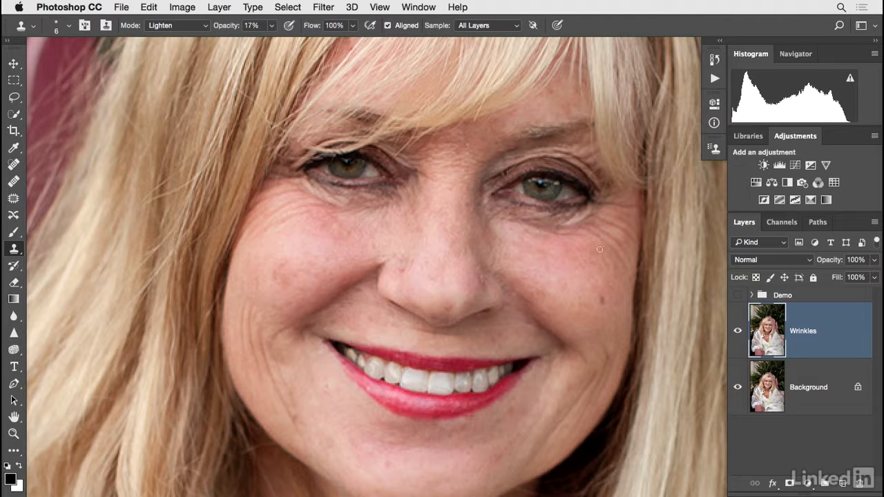
# Toggle the Wrinkles layer's visibility to compare the retouched face with the original, both close up and zoomed out.
pyautogui.click(738, 333)
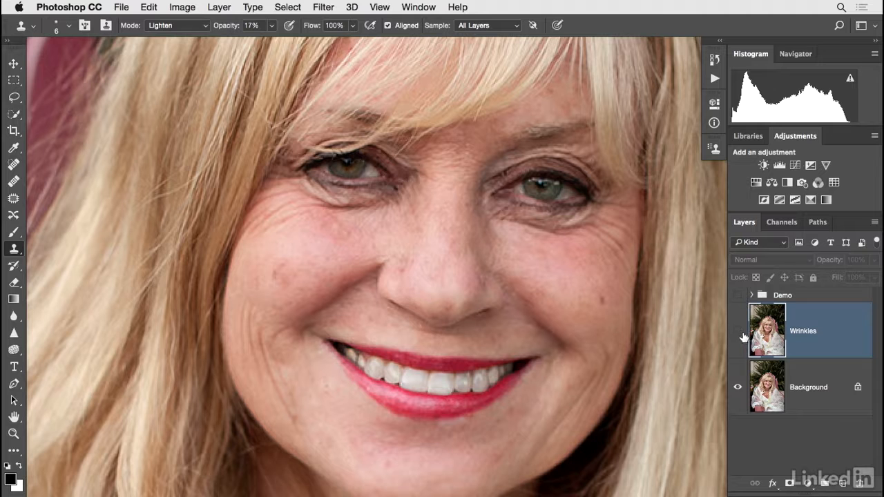
pyautogui.click(737, 333)
pyautogui.click(736, 333)
pyautogui.click(738, 333)
pyautogui.press('super+0')
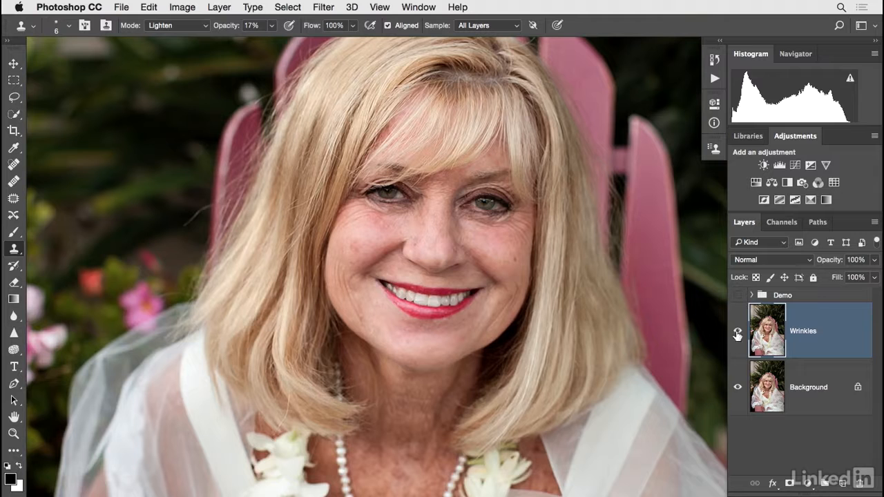
pyautogui.click(737, 333)
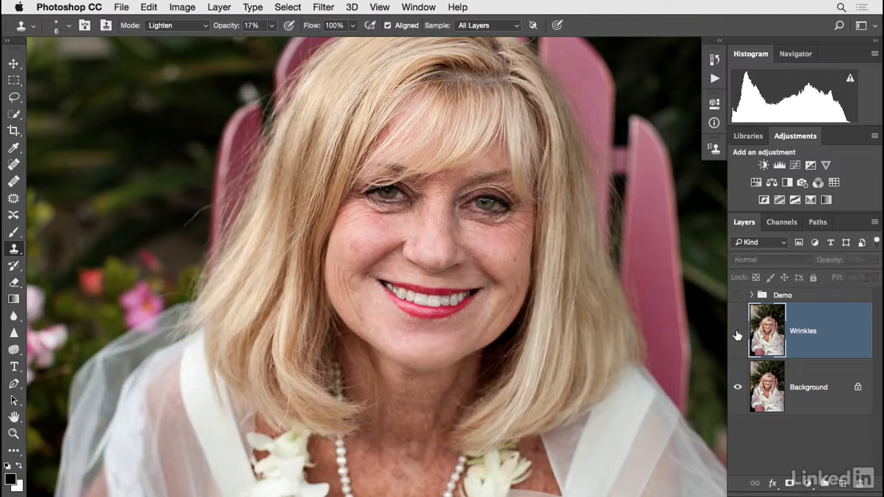
pyautogui.click(738, 333)
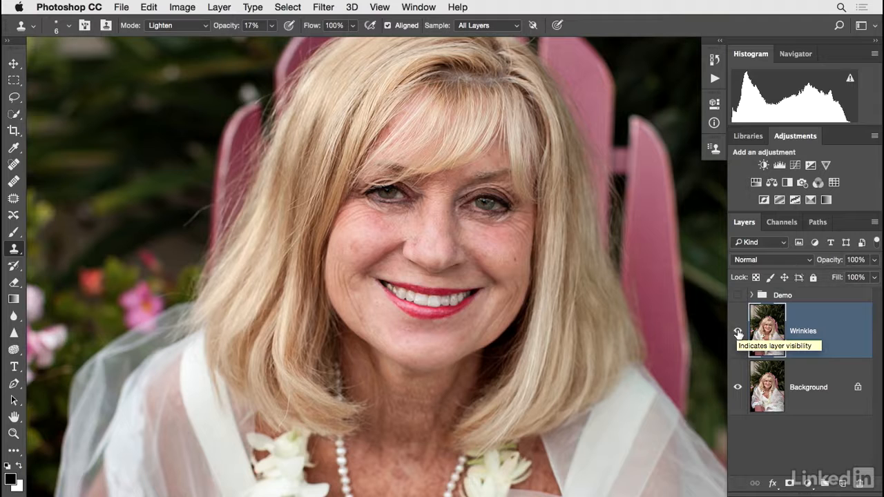
pyautogui.click(738, 333)
pyautogui.click(739, 334)
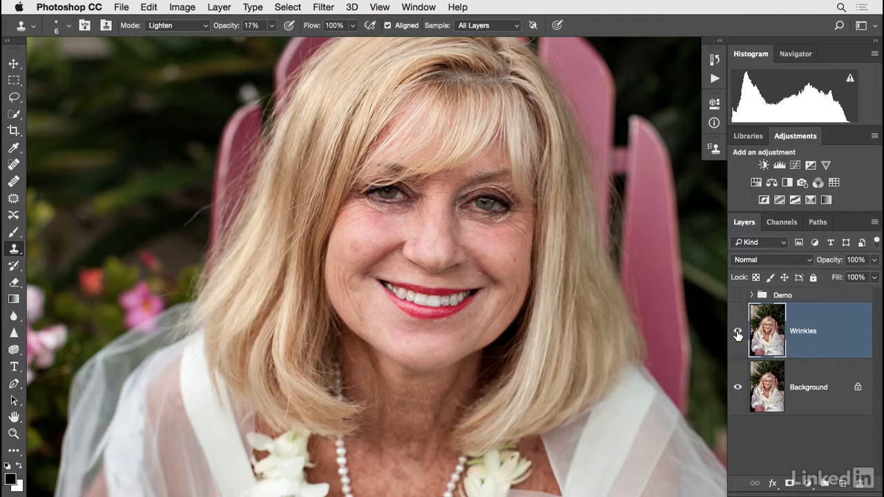
pyautogui.click(737, 333)
pyautogui.click(737, 332)
# Heal the small blemishes on both cheeks and beside the nose using the Spot Healing Brush with a small brush.
pyautogui.press('super+plus')
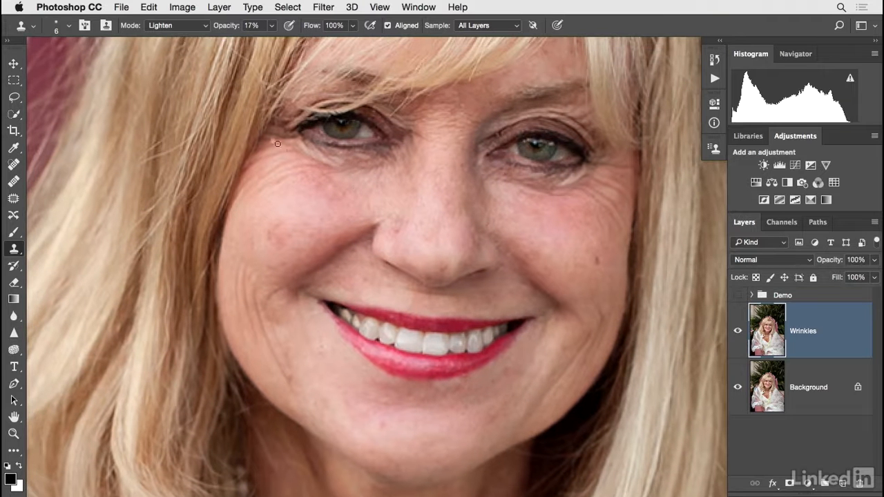
pyautogui.click(13, 164)
pyautogui.press('[')
pyautogui.press('[')
pyautogui.press('[')
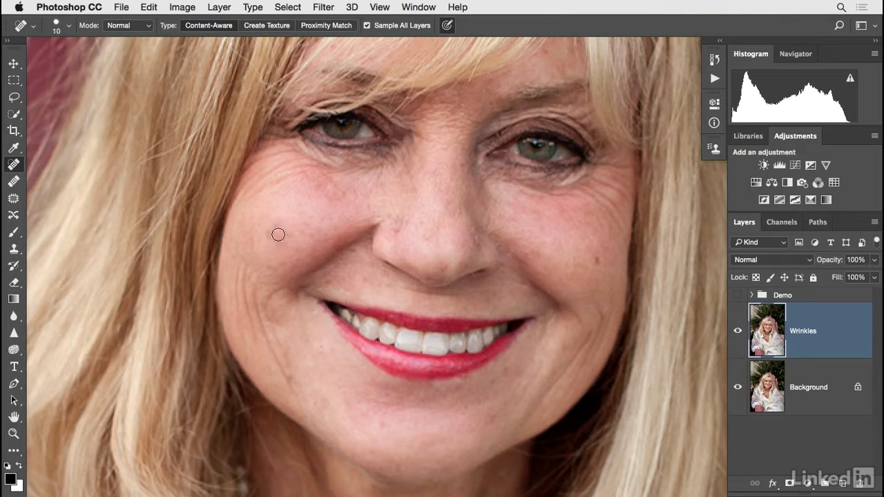
pyautogui.moveTo(283, 225)
pyautogui.mouseDown()
pyautogui.moveTo(275, 235)
pyautogui.moveTo(283, 240)
pyautogui.mouseUp()
pyautogui.moveTo(336, 194)
pyautogui.mouseDown()
pyautogui.moveTo(324, 198)
pyautogui.moveTo(330, 188)
pyautogui.moveTo(338, 200)
pyautogui.mouseUp()
pyautogui.moveTo(498, 228); pyautogui.dragTo(485, 234)
pyautogui.moveTo(590, 256); pyautogui.dragTo(598, 262)
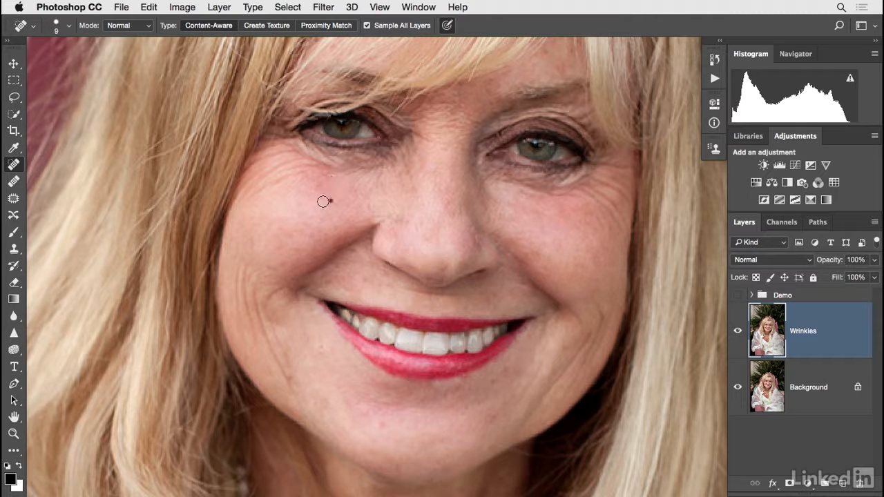
# Compare the portrait with and without the Wrinkles layer and view the whole picture.
pyautogui.click(739, 332)
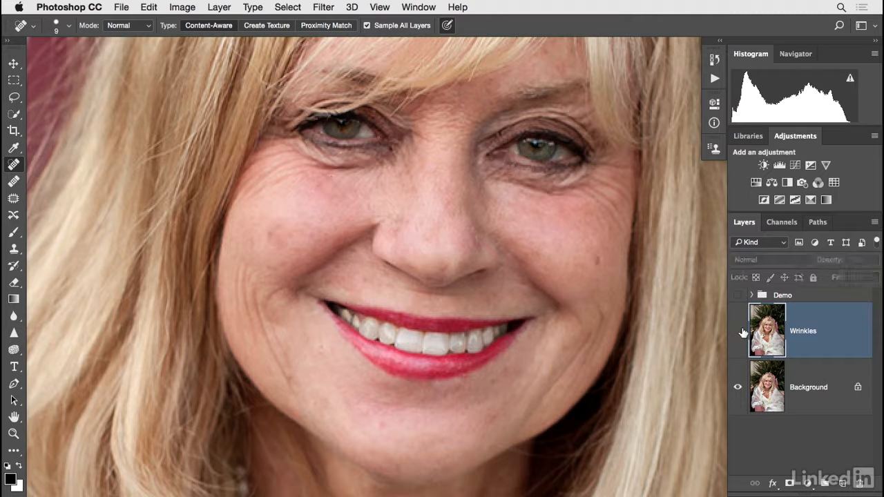
pyautogui.click(738, 332)
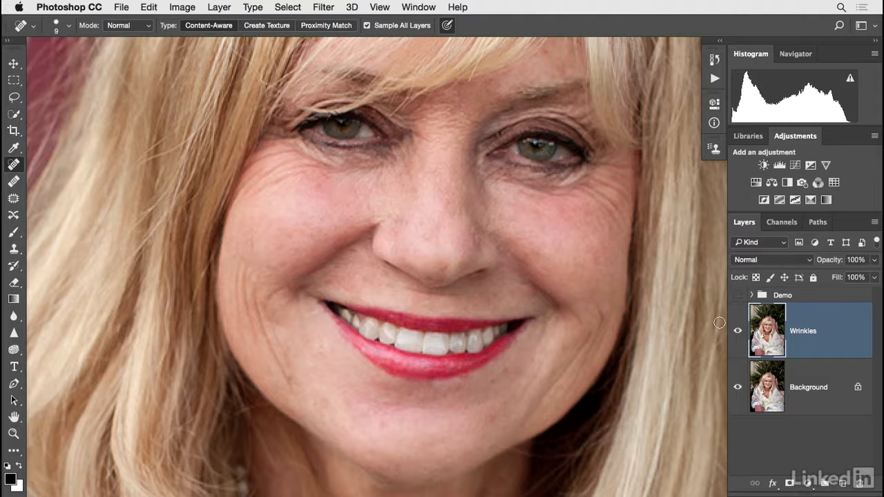
pyautogui.press('super+0')
pyautogui.scroll(1, 375, 256)
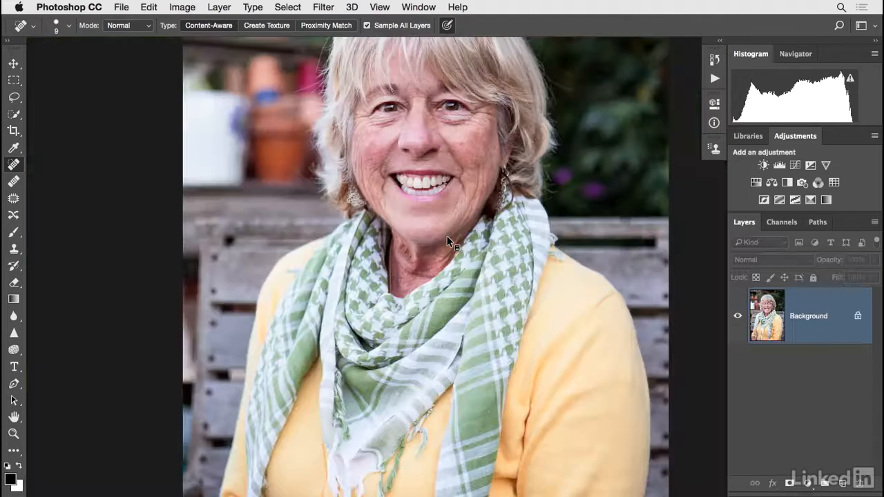
# Duplicate the Background layer of the second portrait and name the copy Wrinkles.
pyautogui.press('super+plus')
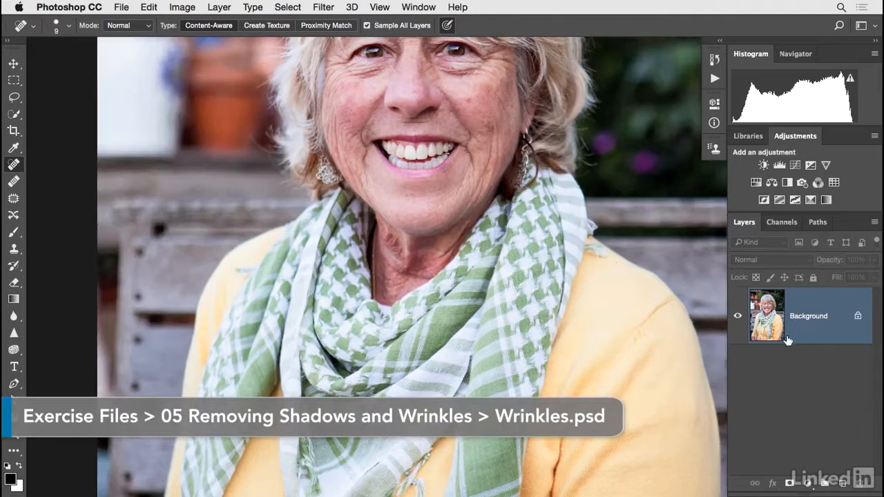
pyautogui.moveTo(558, 209); pyautogui.dragTo(532, 273)
pyautogui.press('super+plus')
pyautogui.moveTo(512, 218); pyautogui.dragTo(538, 331)
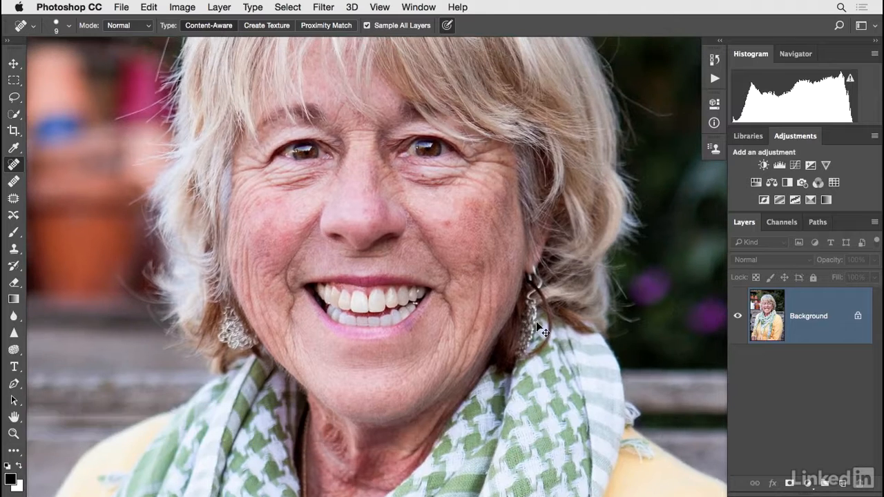
pyautogui.press('super+plus')
pyautogui.moveTo(481, 228); pyautogui.dragTo(477, 250)
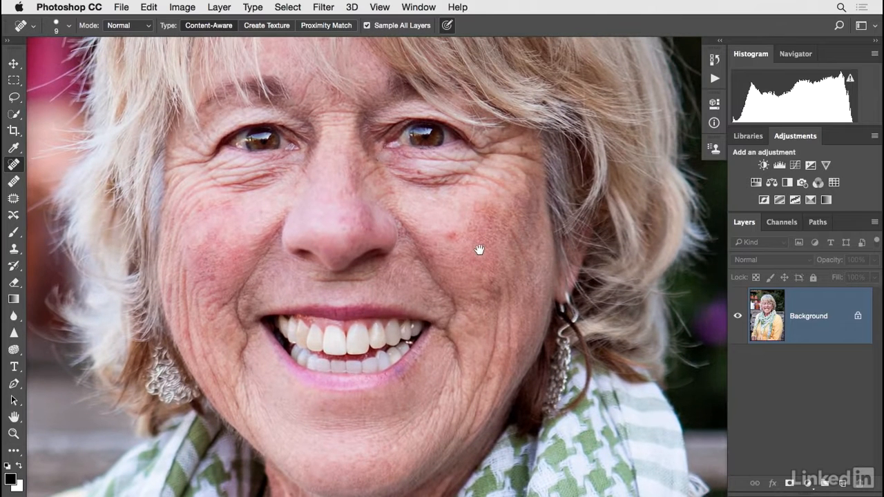
pyautogui.moveTo(817, 345); pyautogui.dragTo(842, 481)
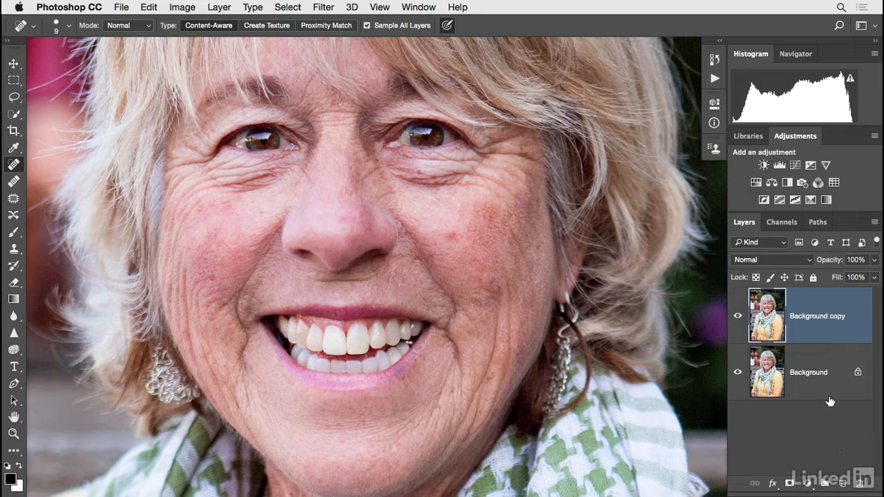
pyautogui.doubleClick(805, 316)
pyautogui.write('Wro')
pyautogui.write('nkles')
pyautogui.press('Return')
# Activate the Clone Stamp, keep its mode at Lighten and set its opacity to 31%.
pyautogui.press('s')
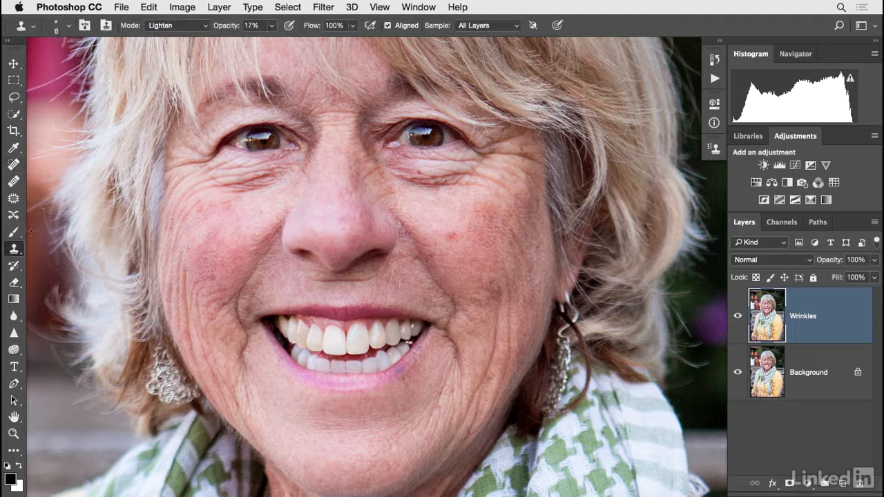
pyautogui.click(186, 27)
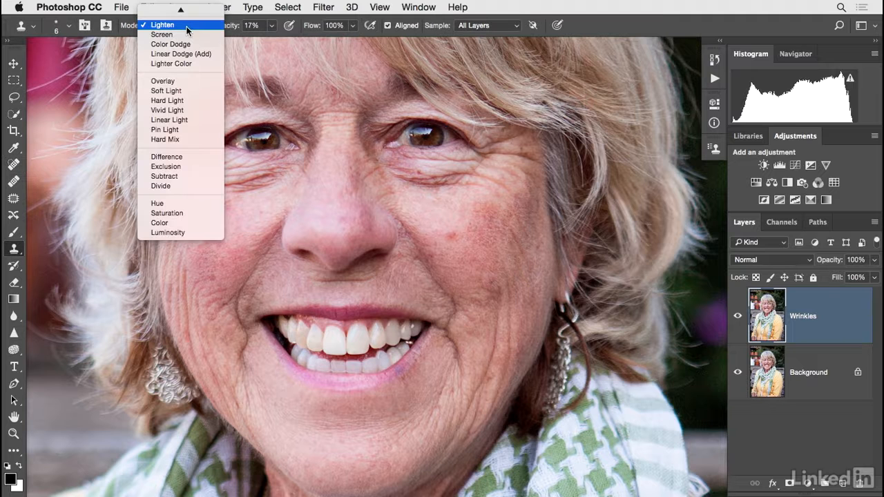
pyautogui.click(230, 21)
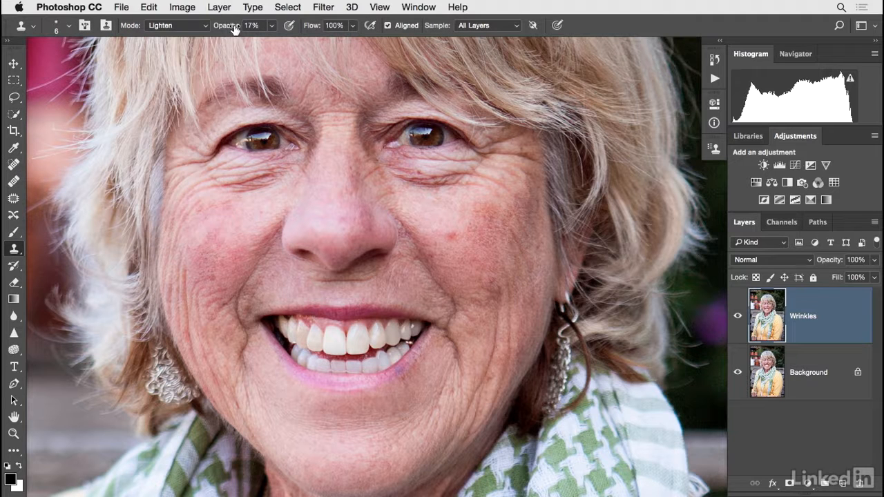
pyautogui.click(271, 25)
pyautogui.moveTo(274, 40); pyautogui.dragTo(283, 43)
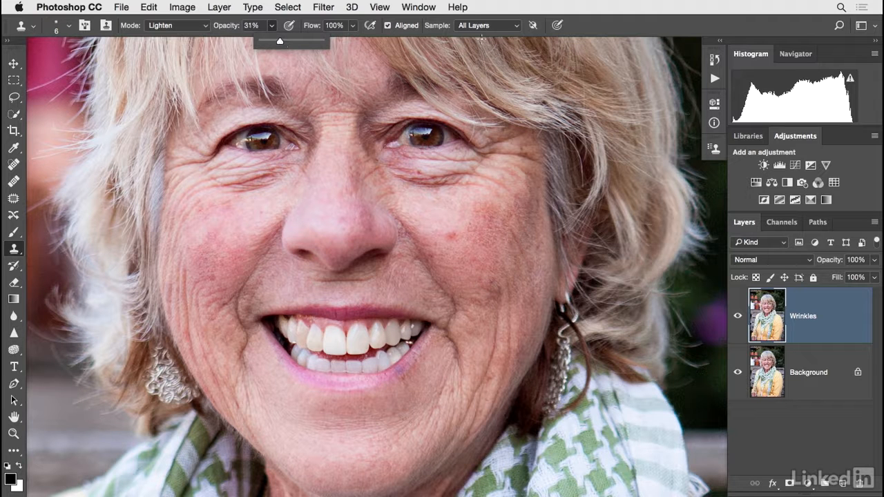
pyautogui.click(598, 29)
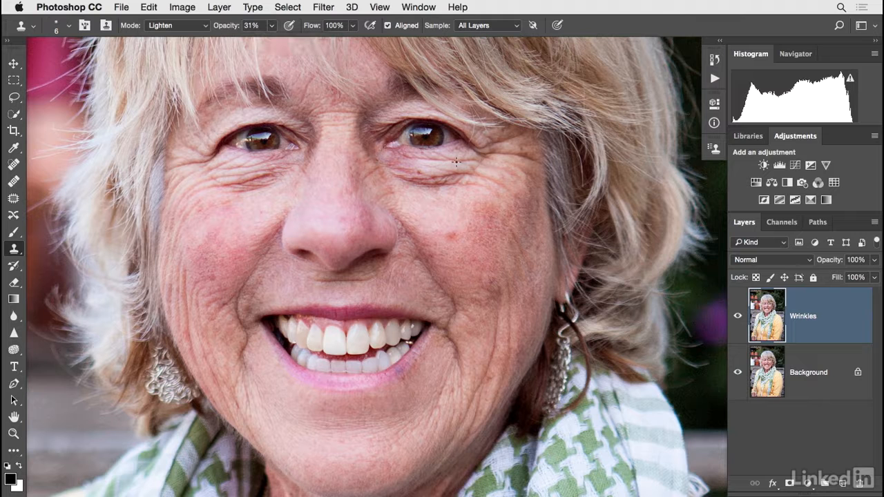
# Set the Clone Stamp brush size to 15.
pyautogui.press(']')
pyautogui.press(']')
pyautogui.press(']')
pyautogui.press(']')
pyautogui.press(']')
pyautogui.press(']')
pyautogui.press('[')
pyautogui.press('[')
pyautogui.press('[')
pyautogui.press('[')
pyautogui.press('[')
# Clone over the wrinkles beneath and beside the subject's left eye and the darker patch on that cheek.
pyautogui.moveTo(416, 183)
pyautogui.mouseDown()
pyautogui.moveTo(458, 185)
pyautogui.moveTo(401, 178)
pyautogui.mouseUp()
pyautogui.moveTo(407, 180)
pyautogui.mouseDown()
pyautogui.moveTo(469, 176)
pyautogui.moveTo(421, 179)
pyautogui.moveTo(414, 170)
pyautogui.moveTo(457, 184)
pyautogui.moveTo(495, 181)
pyautogui.moveTo(450, 179)
pyautogui.moveTo(494, 182)
pyautogui.mouseUp()
pyautogui.keyDown('alt'); pyautogui.click(493, 231); pyautogui.keyUp('alt')
pyautogui.moveTo(524, 243); pyautogui.dragTo(522, 248)
pyautogui.keyDown('alt'); pyautogui.click(496, 163); pyautogui.keyUp('alt')
pyautogui.moveTo(478, 153); pyautogui.dragTo(535, 164)
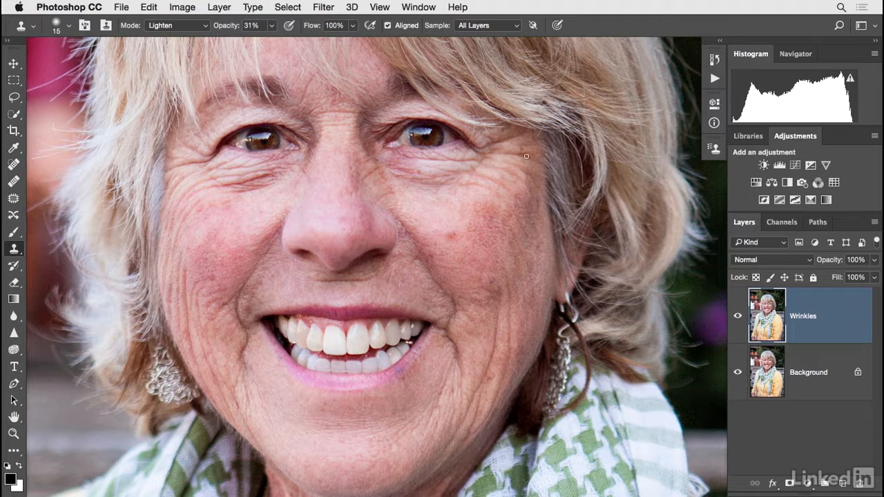
# Soften the wrinkles beneath and beside the subject's right eye with skin sampled nearby.
pyautogui.keyDown('alt'); pyautogui.click(244, 189); pyautogui.keyUp('alt')
pyautogui.moveTo(236, 192)
pyautogui.mouseDown()
pyautogui.moveTo(266, 176)
pyautogui.moveTo(239, 183)
pyautogui.moveTo(265, 184)
pyautogui.moveTo(246, 187)
pyautogui.moveTo(203, 182)
pyautogui.moveTo(186, 163)
pyautogui.moveTo(174, 169)
pyautogui.moveTo(222, 151)
pyautogui.mouseUp()
pyautogui.keyDown('alt'); pyautogui.click(254, 194); pyautogui.keyUp('alt')
pyautogui.keyDown('alt'); pyautogui.click(199, 153); pyautogui.keyUp('alt')
pyautogui.keyDown('alt'); pyautogui.click(190, 162); pyautogui.keyUp('alt')
pyautogui.keyDown('alt'); pyautogui.click(244, 203); pyautogui.keyUp('alt')
pyautogui.moveTo(225, 186); pyautogui.dragTo(214, 173)
pyautogui.keyDown('alt'); pyautogui.click(229, 191); pyautogui.keyUp('alt')
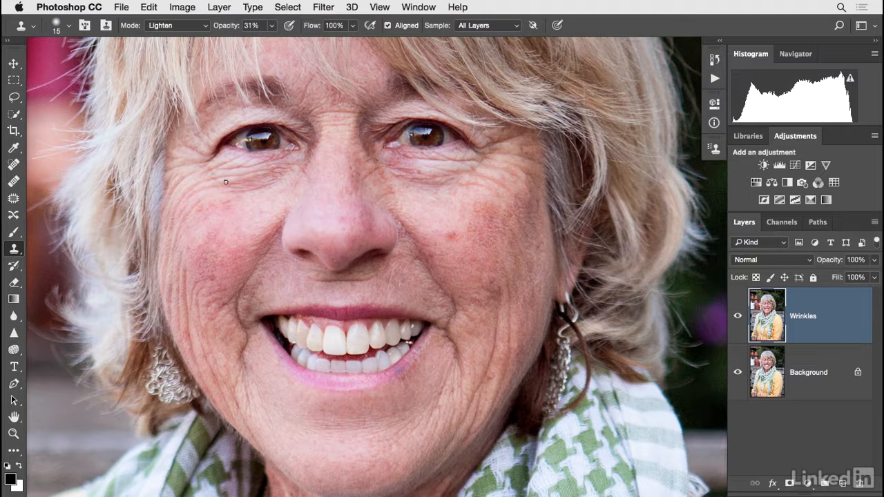
# Clone over the lines above the upper lip, the smile crease by the mouth and the shadow beside the nose.
pyautogui.keyDown('alt'); pyautogui.click(327, 291); pyautogui.keyUp('alt')
pyautogui.moveTo(320, 282); pyautogui.dragTo(365, 280)
pyautogui.keyDown('alt'); pyautogui.click(474, 351); pyautogui.keyUp('alt')
pyautogui.moveTo(458, 362)
pyautogui.mouseDown()
pyautogui.moveTo(447, 339)
pyautogui.moveTo(460, 350)
pyautogui.moveTo(453, 299)
pyautogui.moveTo(421, 265)
pyautogui.moveTo(450, 299)
pyautogui.moveTo(428, 268)
pyautogui.moveTo(447, 293)
pyautogui.mouseUp()
pyautogui.moveTo(407, 225)
pyautogui.mouseDown()
pyautogui.moveTo(428, 261)
pyautogui.moveTo(410, 237)
pyautogui.moveTo(413, 258)
pyautogui.moveTo(430, 263)
pyautogui.moveTo(400, 239)
pyautogui.mouseUp()
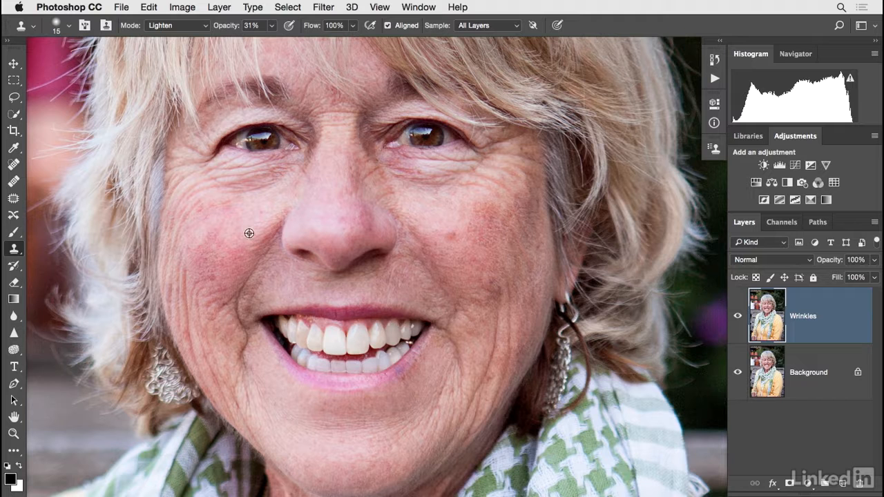
# Change the Clone Stamp to 40% opacity and brush size 9, and lighten the crease on the subject's right cheek.
pyautogui.press(']')
pyautogui.press(']')
pyautogui.press('2')
pyautogui.press('[')
pyautogui.press('[')
pyautogui.press('[')
pyautogui.keyDown('alt'); pyautogui.click(245, 311); pyautogui.keyUp('alt')
pyautogui.moveTo(244, 322)
pyautogui.mouseDown()
pyautogui.moveTo(239, 295)
pyautogui.moveTo(253, 300)
pyautogui.moveTo(240, 312)
pyautogui.moveTo(243, 289)
pyautogui.moveTo(224, 307)
pyautogui.mouseUp()
pyautogui.keyDown('alt'); pyautogui.click(255, 302); pyautogui.keyUp('alt')
# Lighten the lines under the inner parts of both eyes and compare the Wrinkles layer with the original.
pyautogui.moveTo(384, 172); pyautogui.dragTo(382, 175)
pyautogui.keyDown('alt'); pyautogui.click(391, 212); pyautogui.keyUp('alt')
pyautogui.keyDown('alt'); pyautogui.click(382, 173); pyautogui.keyUp('alt')
pyautogui.moveTo(274, 168); pyautogui.dragTo(287, 168)
pyautogui.click(738, 317)
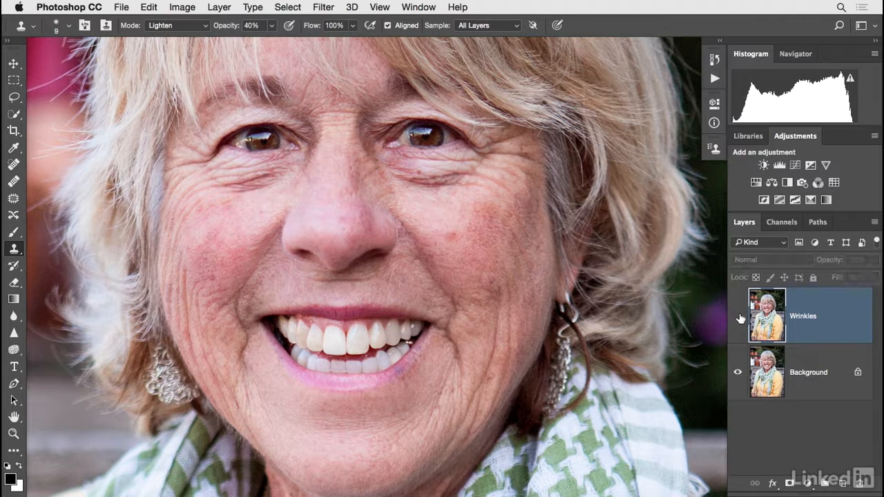
pyautogui.click(737, 316)
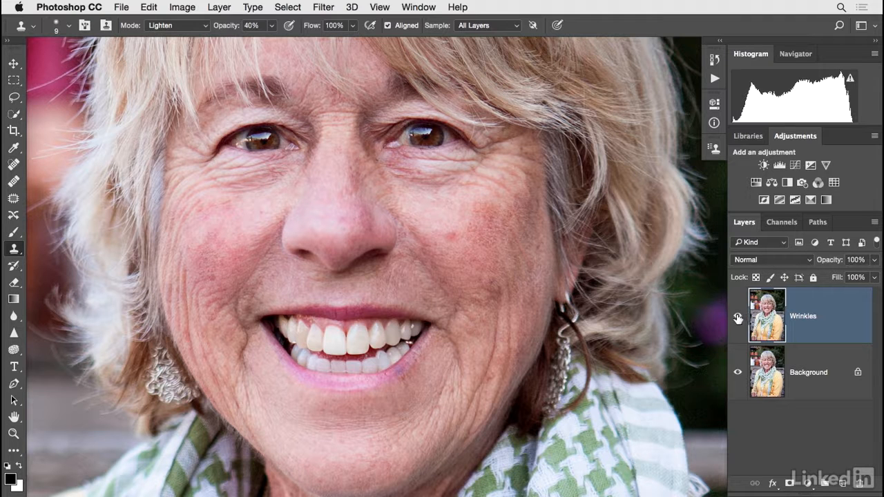
# Hide and show the Wrinkles layer several times to compare the retouched face with the original.
pyautogui.click(739, 319)
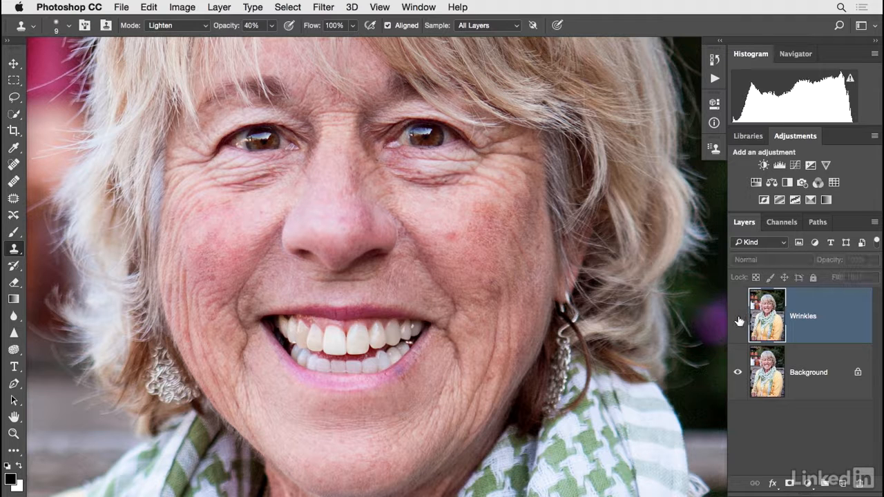
pyautogui.click(739, 319)
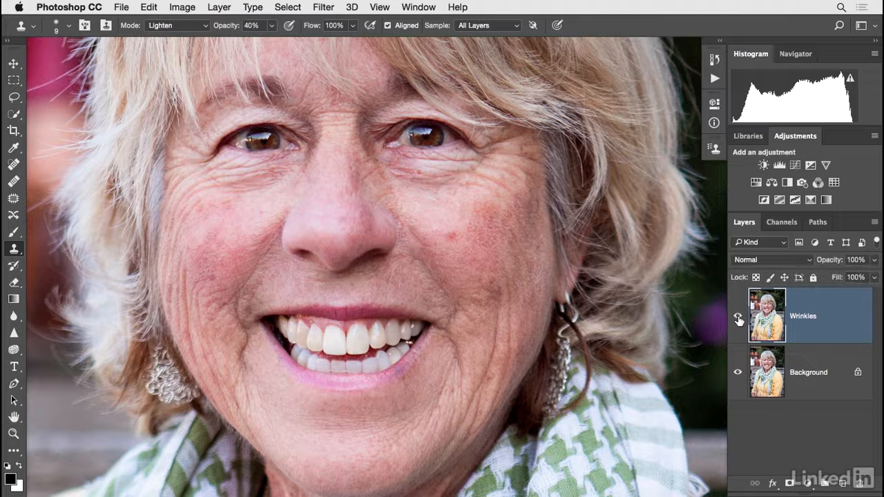
pyautogui.press('super+minus')
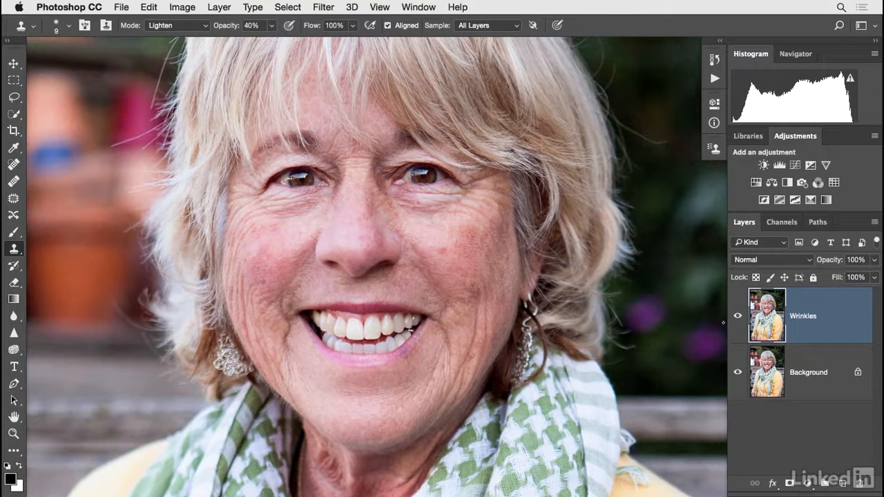
pyautogui.click(739, 319)
pyautogui.click(737, 318)
pyautogui.click(737, 319)
pyautogui.click(738, 320)
# Lower the Wrinkles layer's opacity to 54% and compare the softened retouching with the original face.
pyautogui.click(874, 260)
pyautogui.moveTo(873, 276); pyautogui.dragTo(847, 277)
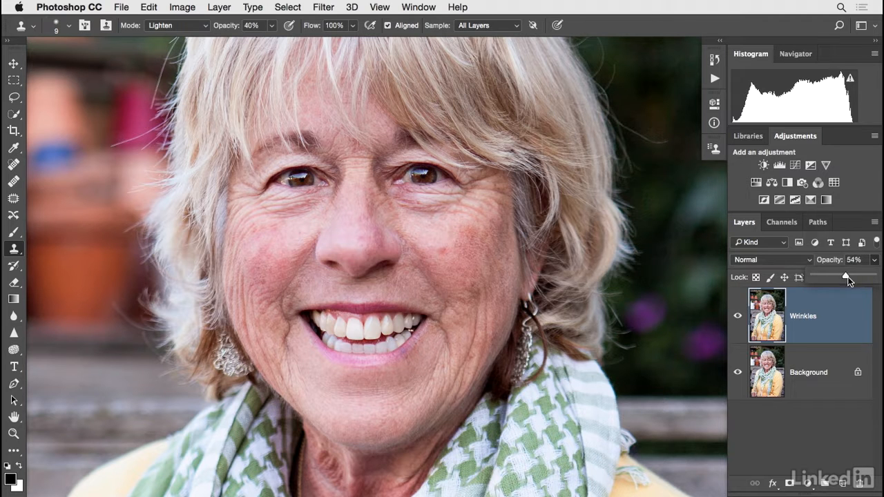
pyautogui.click(739, 316)
pyautogui.click(739, 315)
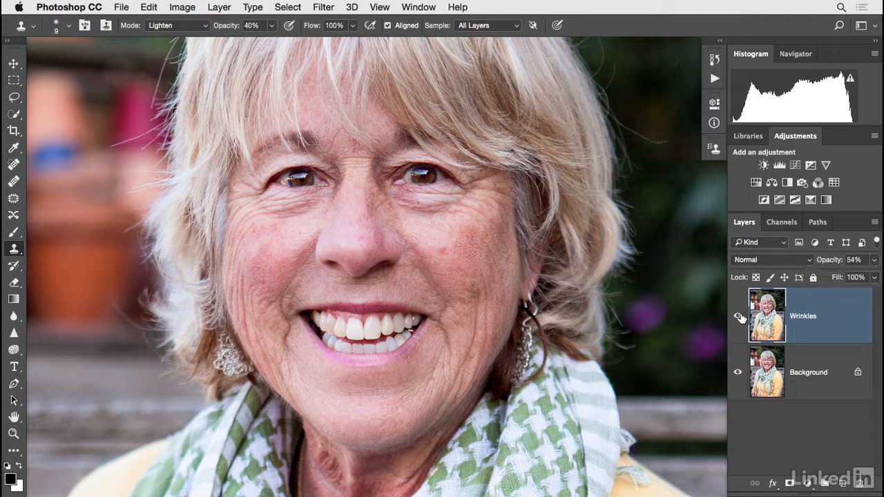
pyautogui.click(739, 316)
pyautogui.click(739, 315)
# Set the Wrinkles layer's opacity to 79% so the retouching blends with the original skin.
pyautogui.click(874, 259)
pyautogui.moveTo(845, 276); pyautogui.dragTo(859, 277)
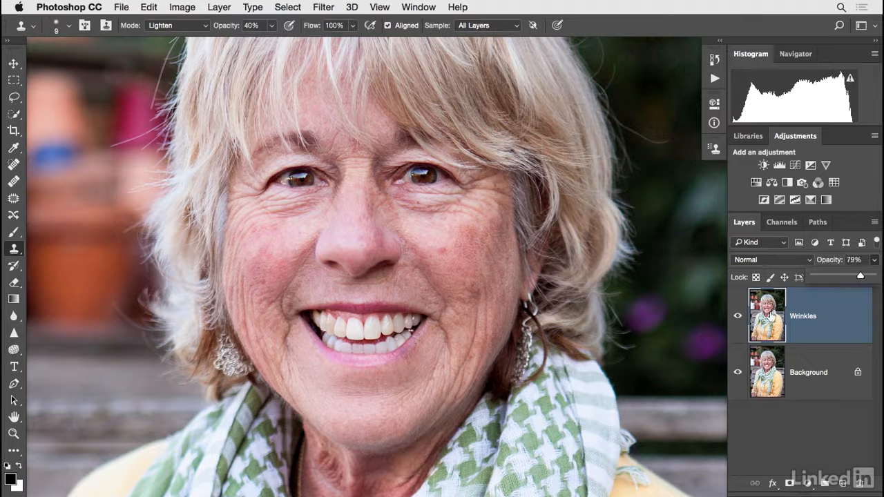